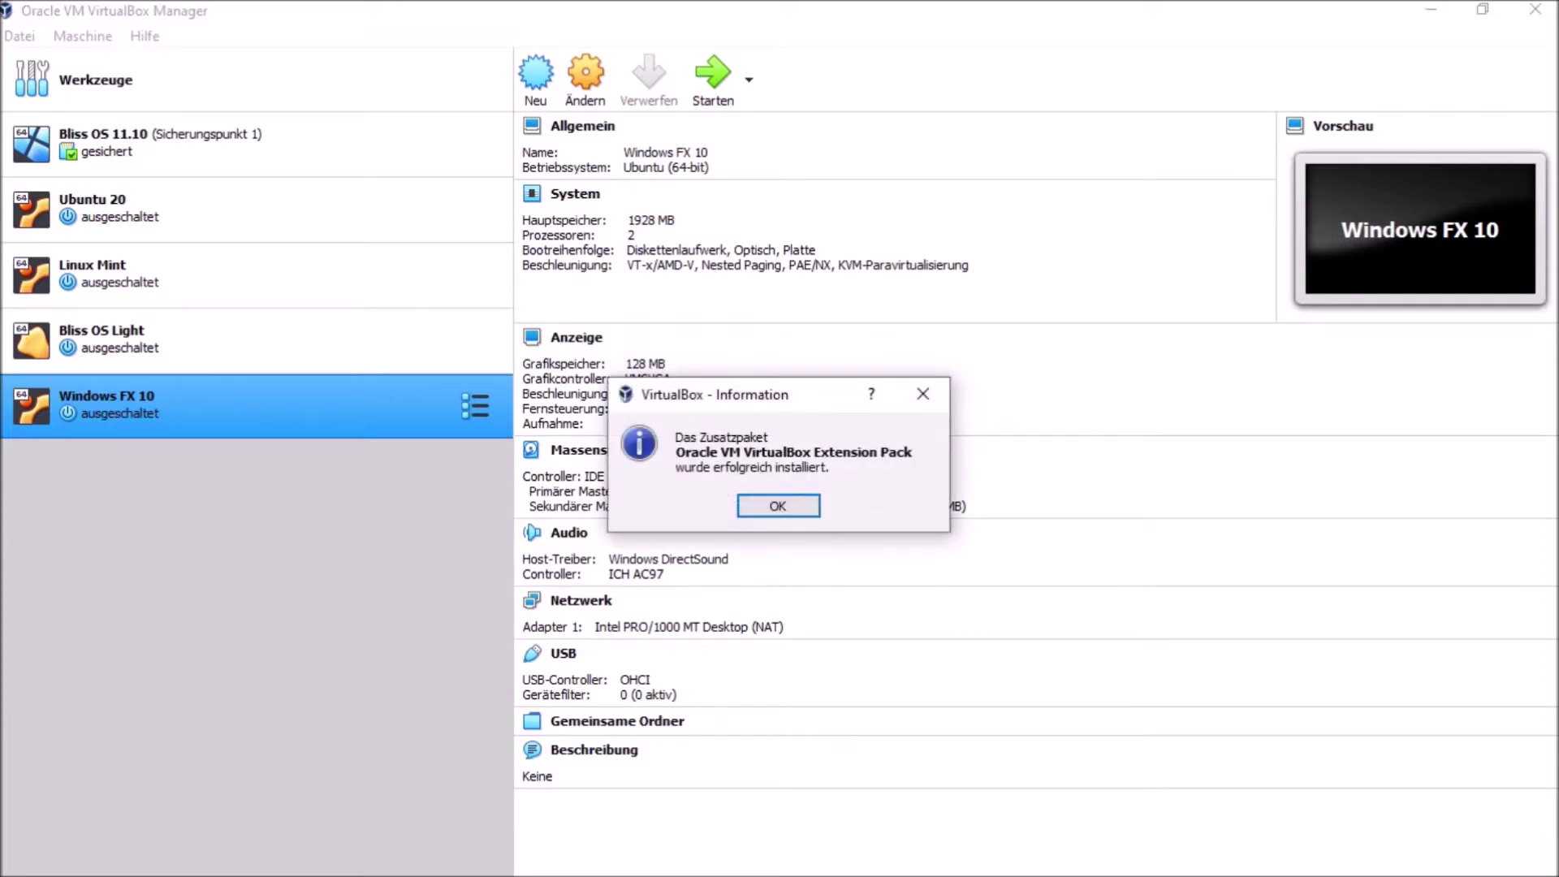
- Dismiss the notice confirming Extension Pack 6.1.12 installed successfully
left_click(777, 506)
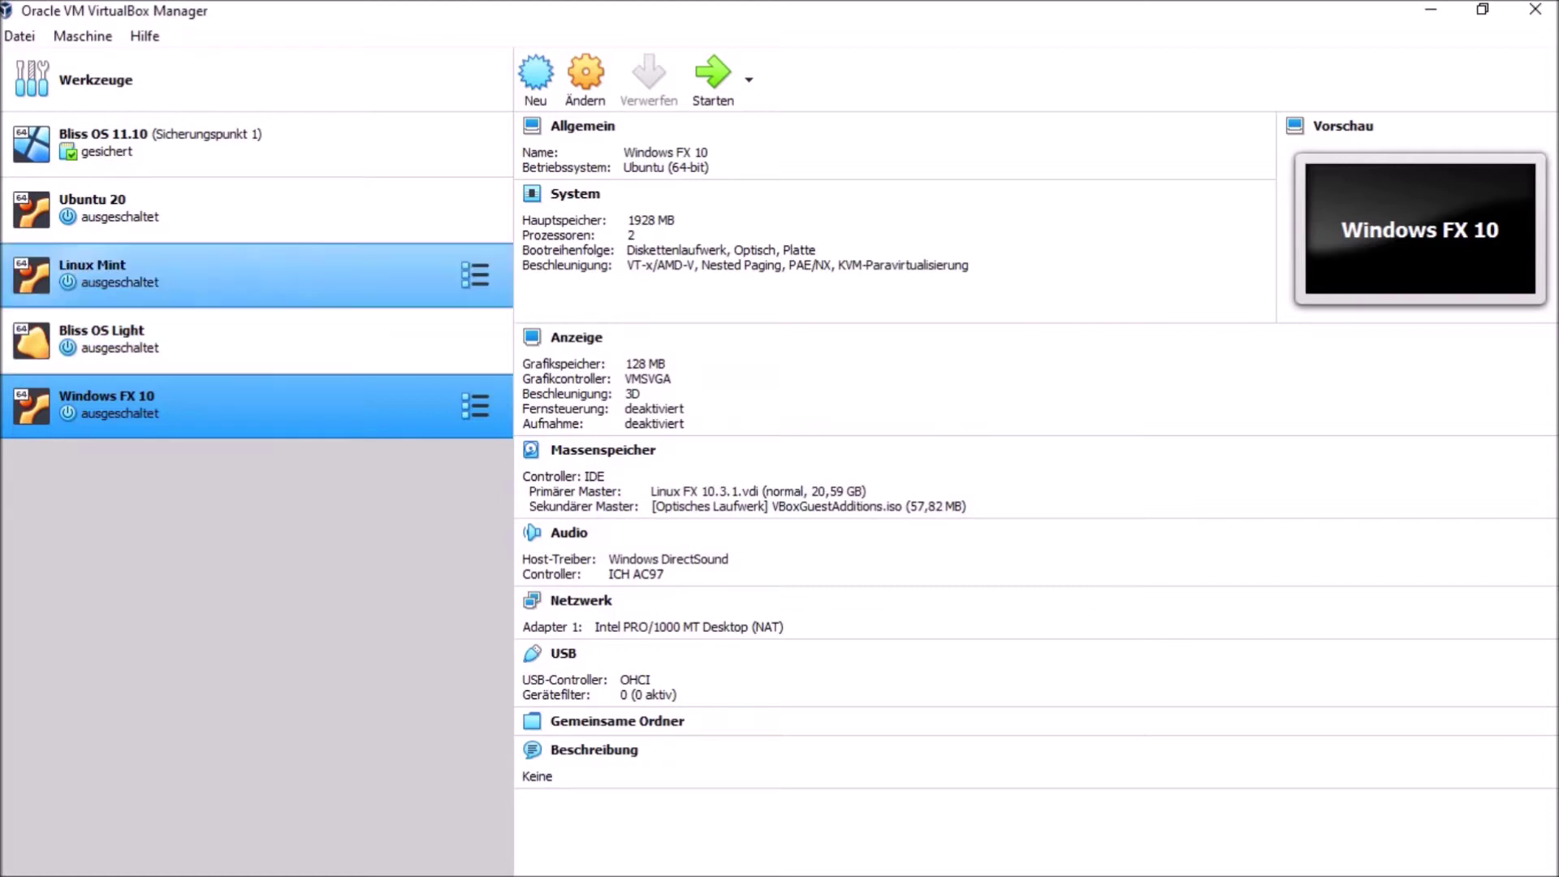
- Boot the Ubuntu 20 virtual machine from the VM list
left_click(243, 210)
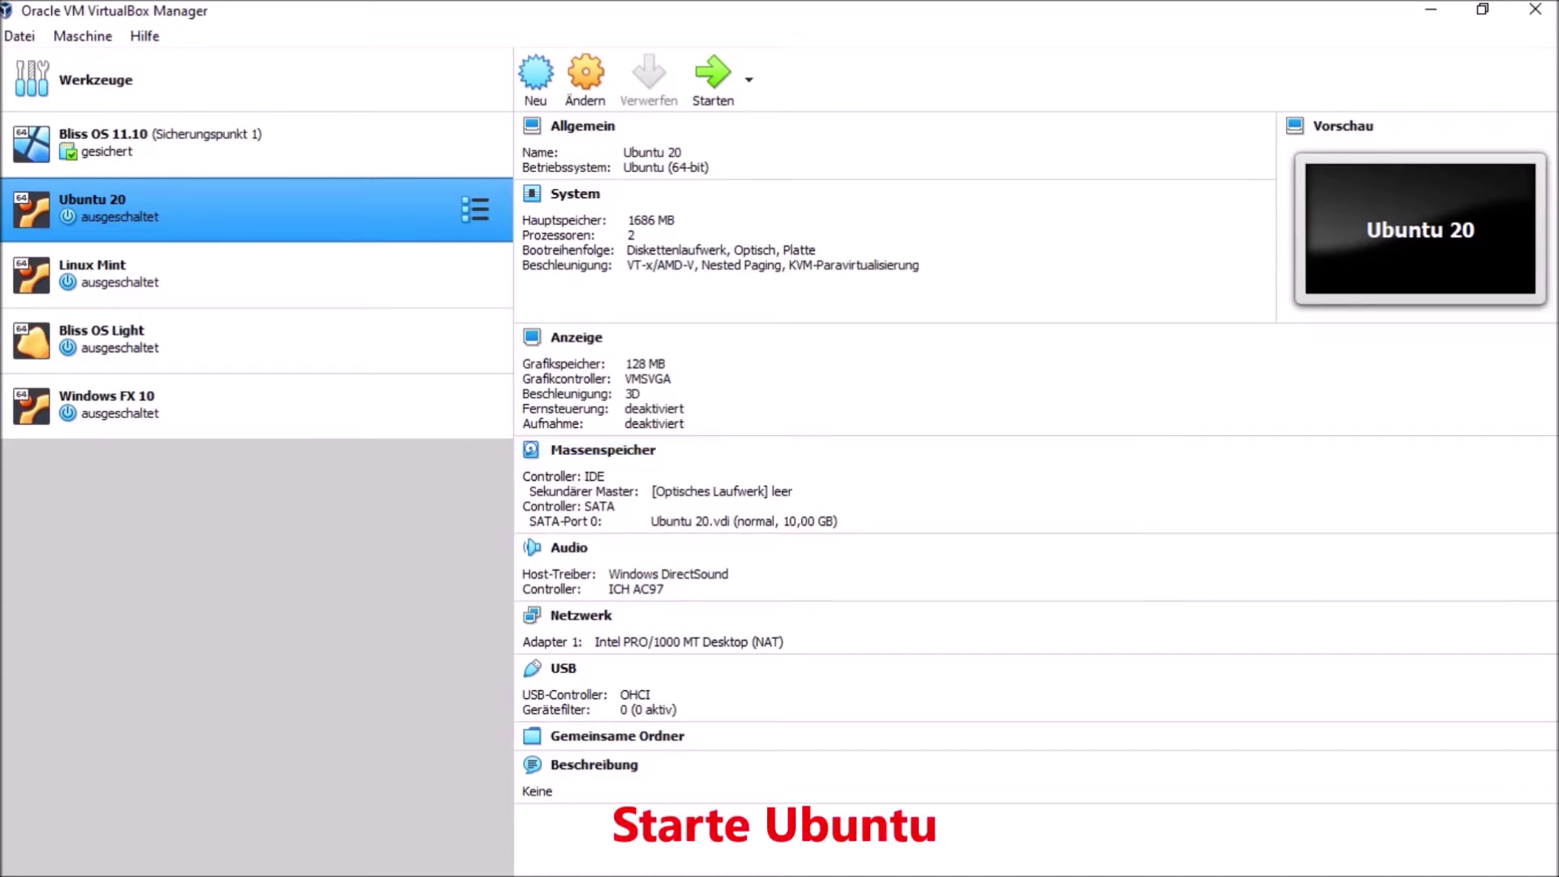
left_click(713, 80)
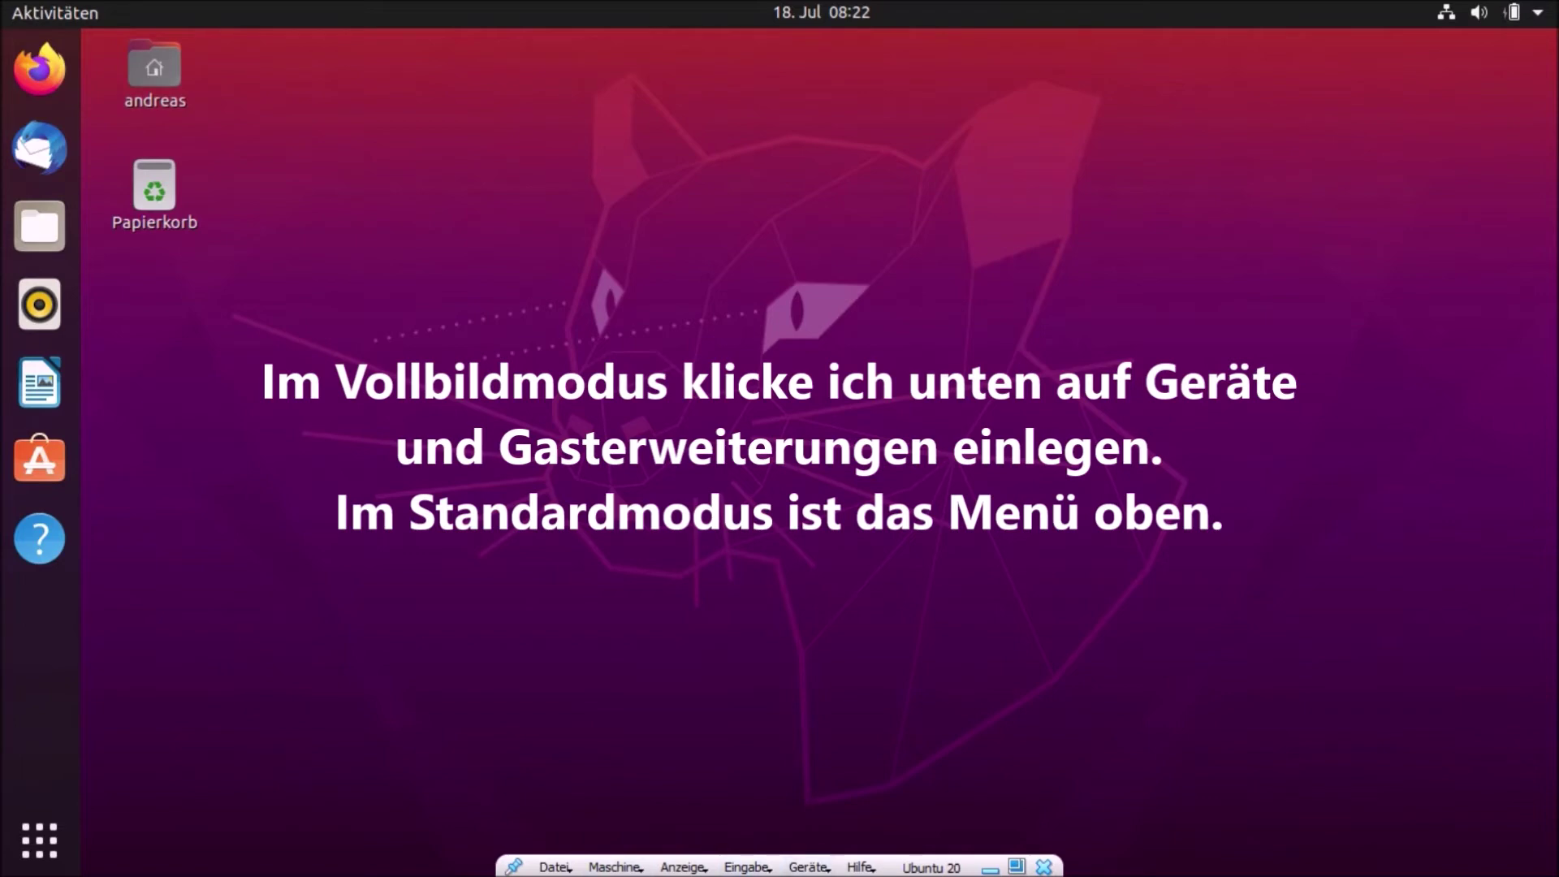
- Insert the VBox_GAs_6.1.12 Guest Additions disc image from the Devices menu
left_click(809, 868)
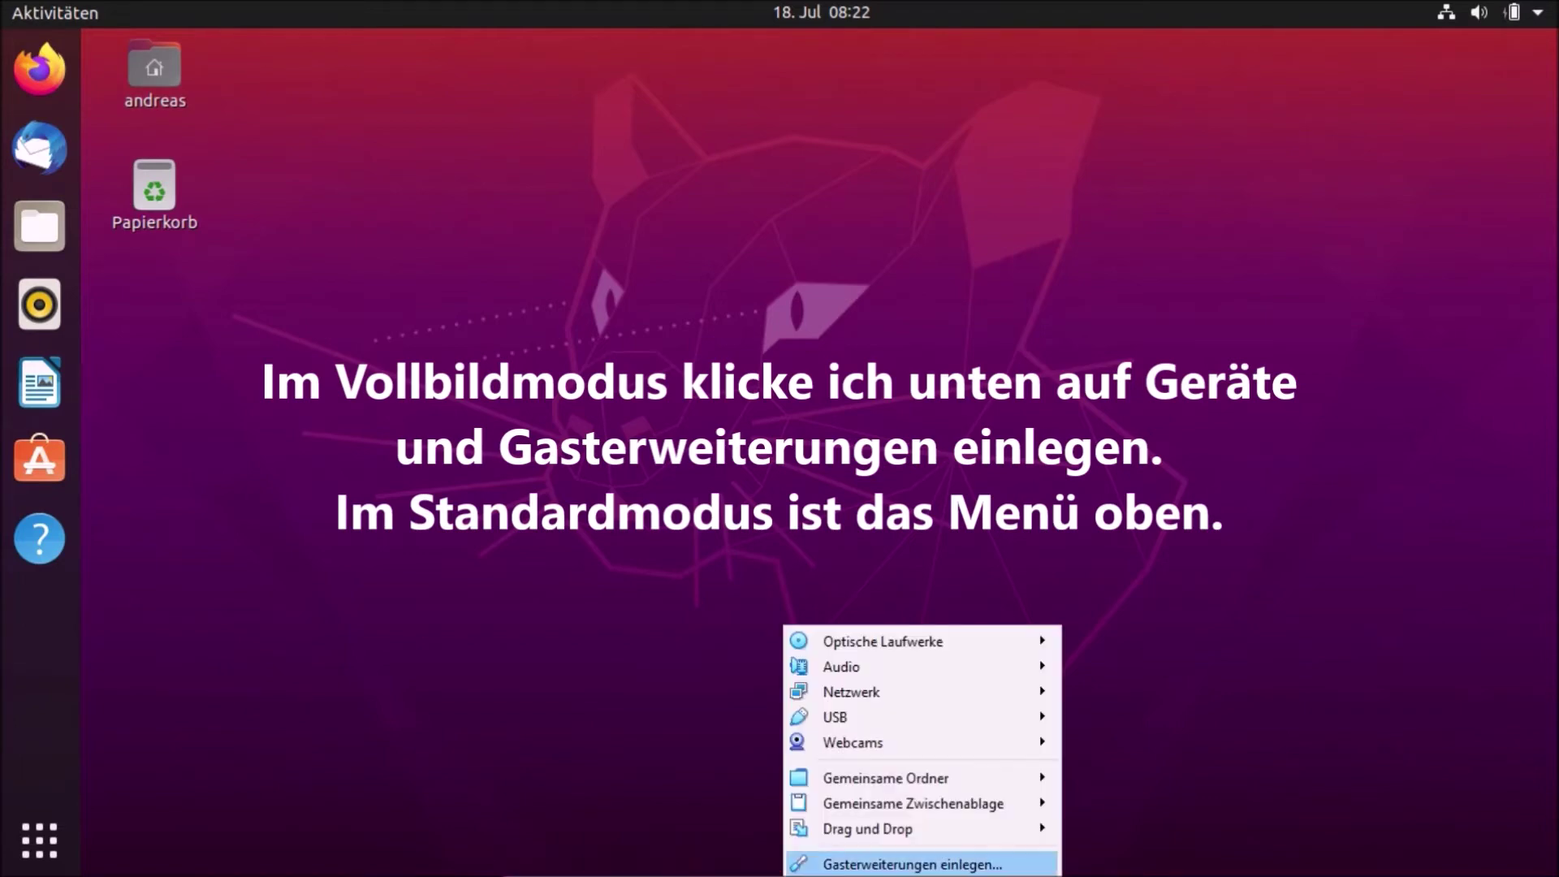
left_click(911, 864)
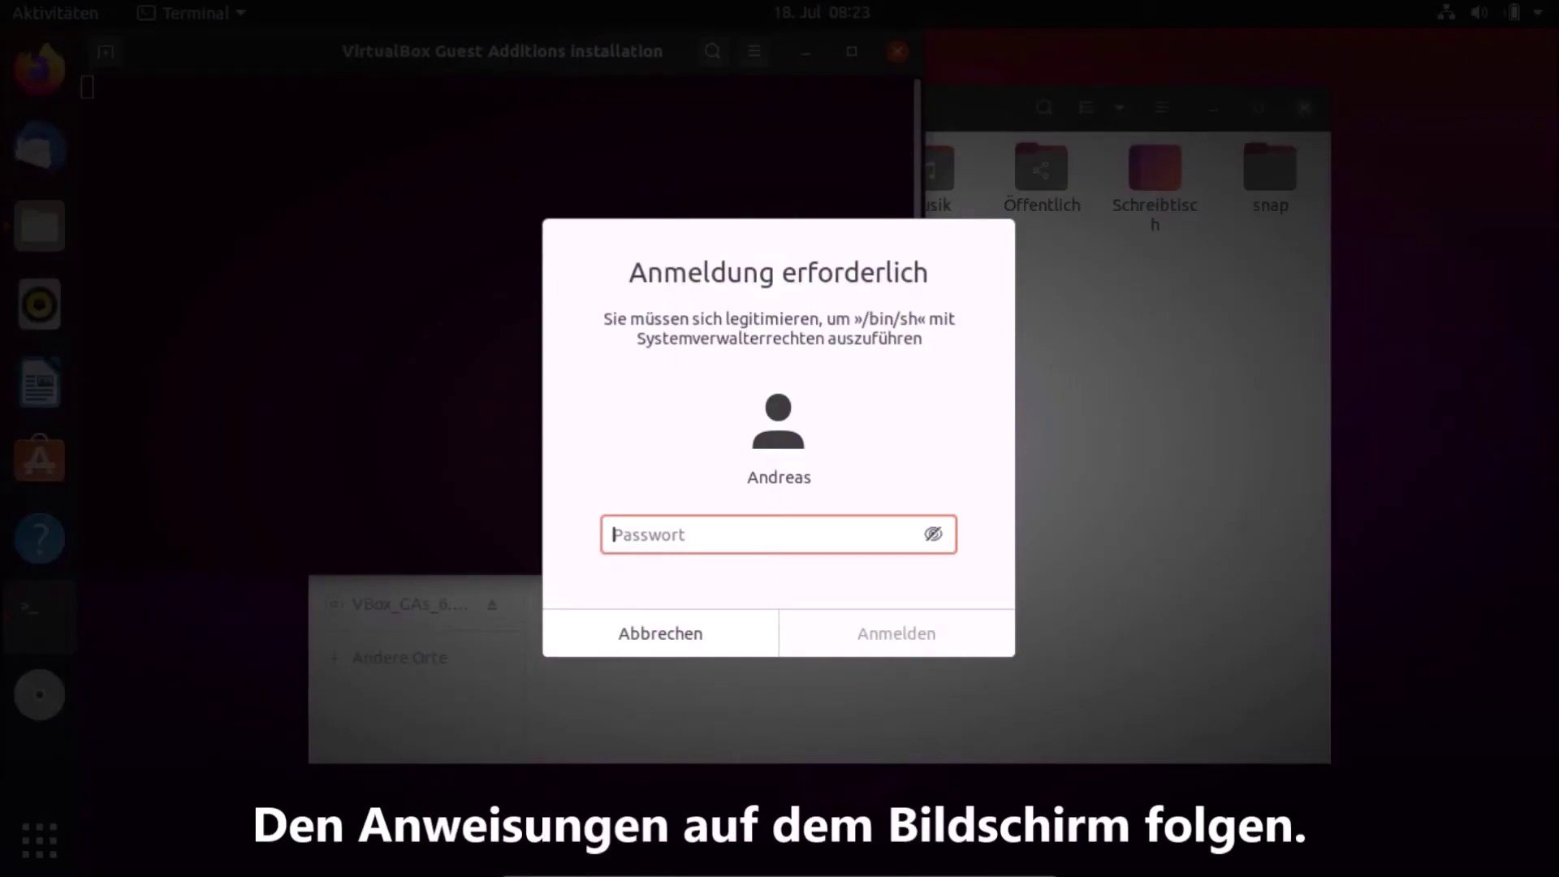
type("•••")
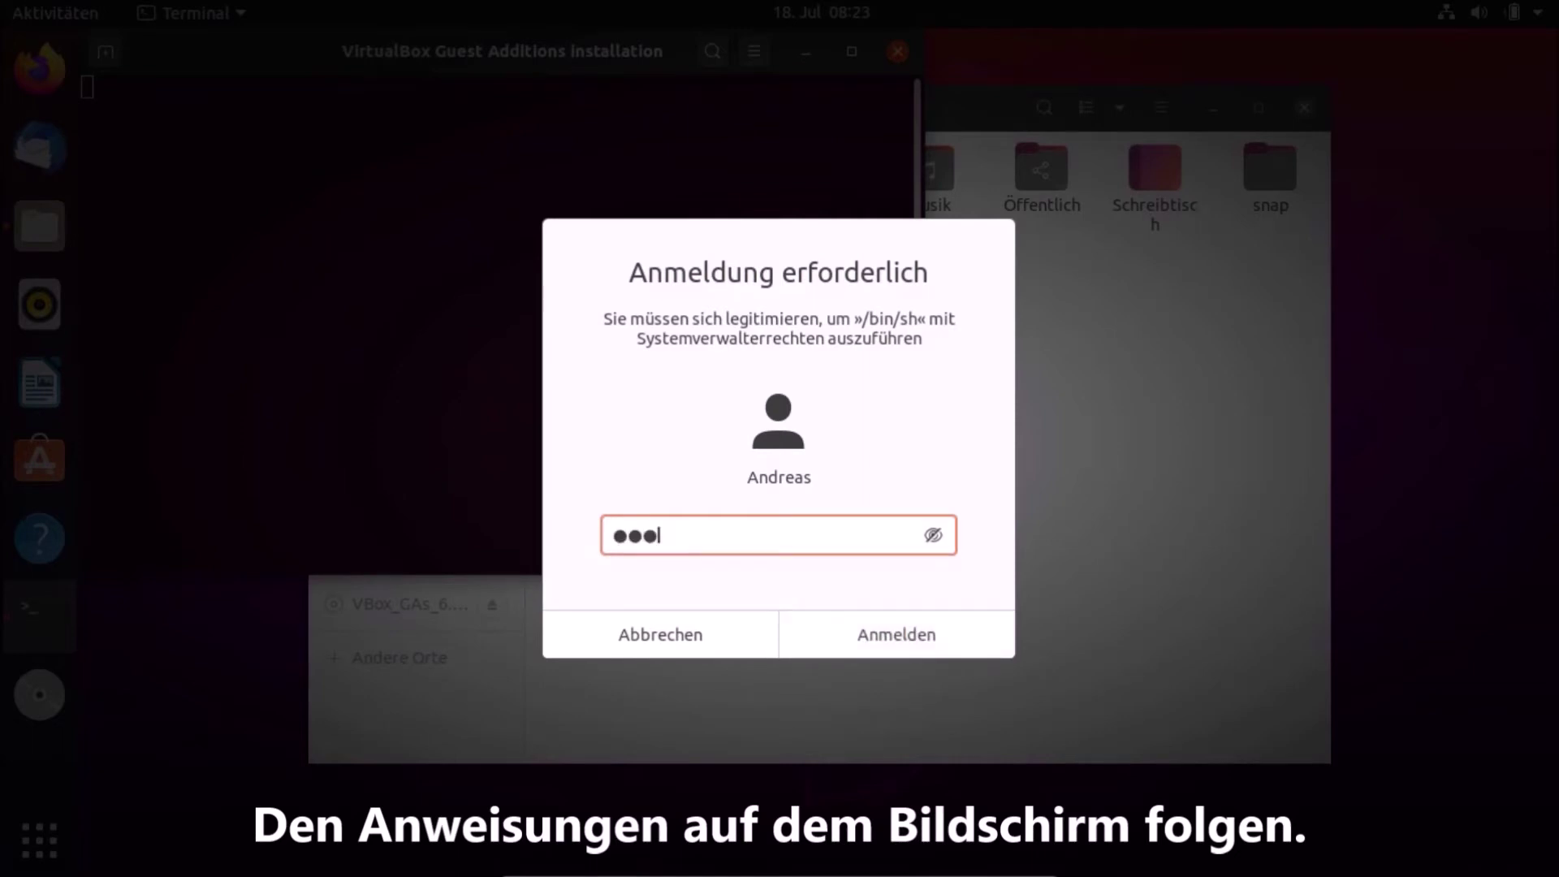
- Enter the corrected account password to authorize the Guest Additions installer
key("BackSpace")
key("BackSpace")
key("BackSpace")
type("••")
type("••")
key("Return")
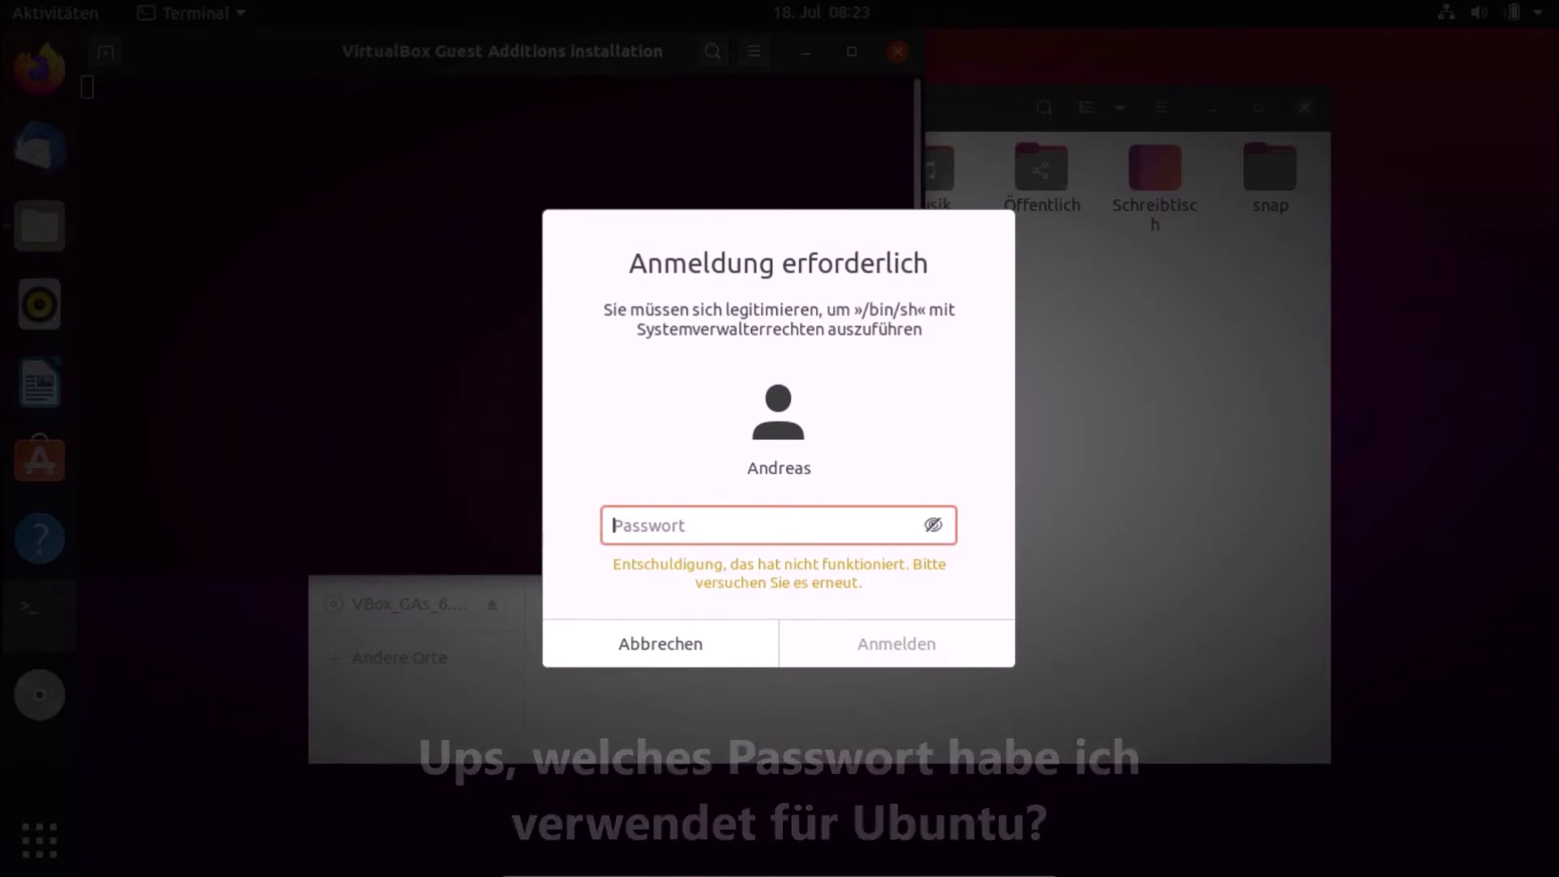
type("*")
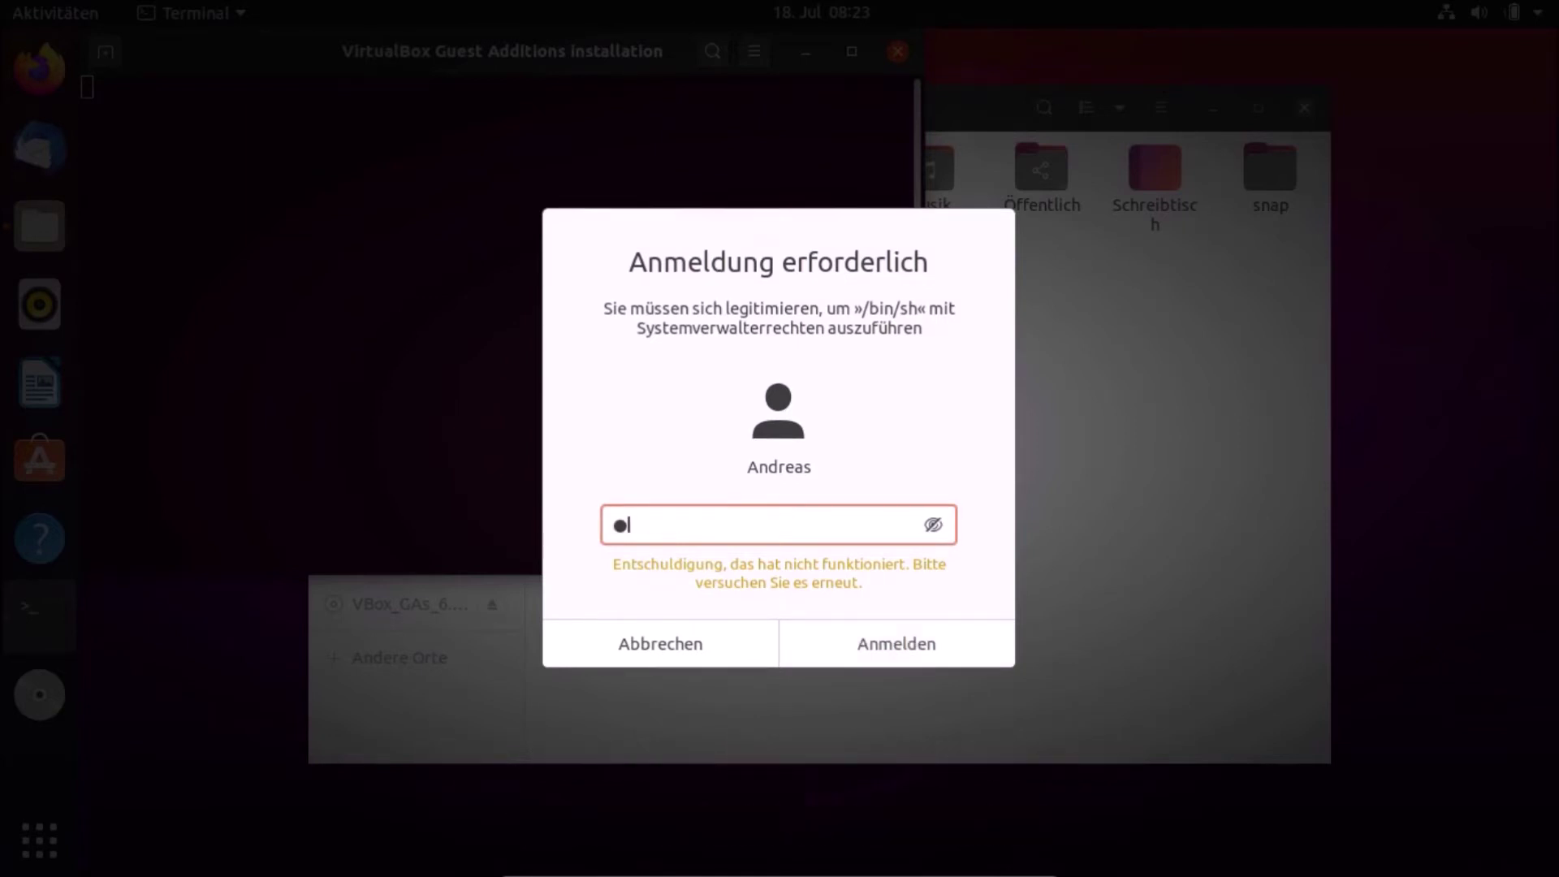
type("****")
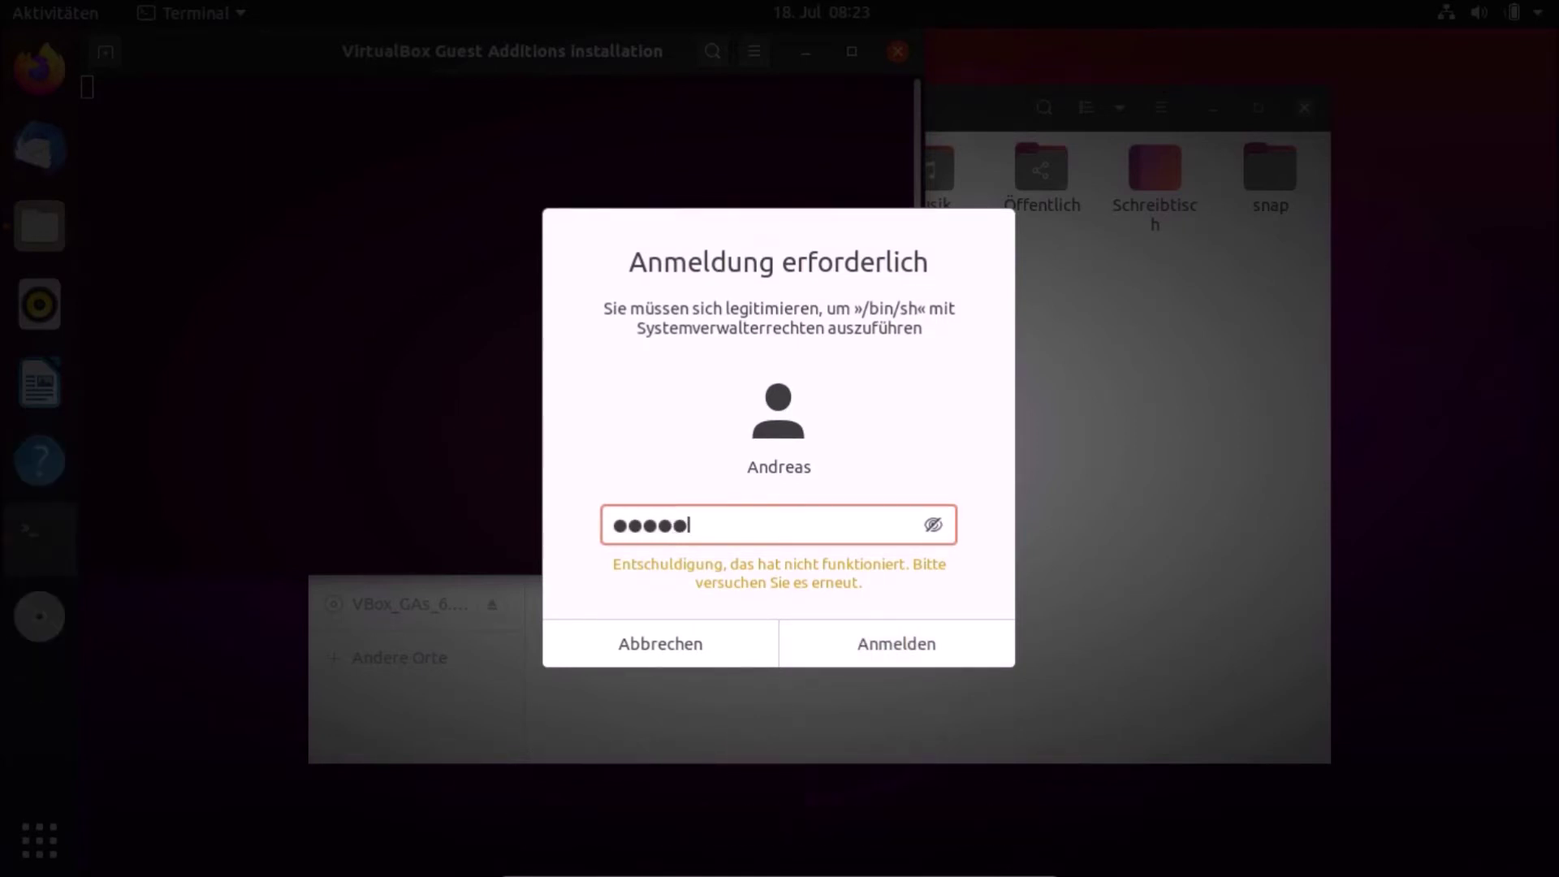
type("**")
type("***")
key("Return")
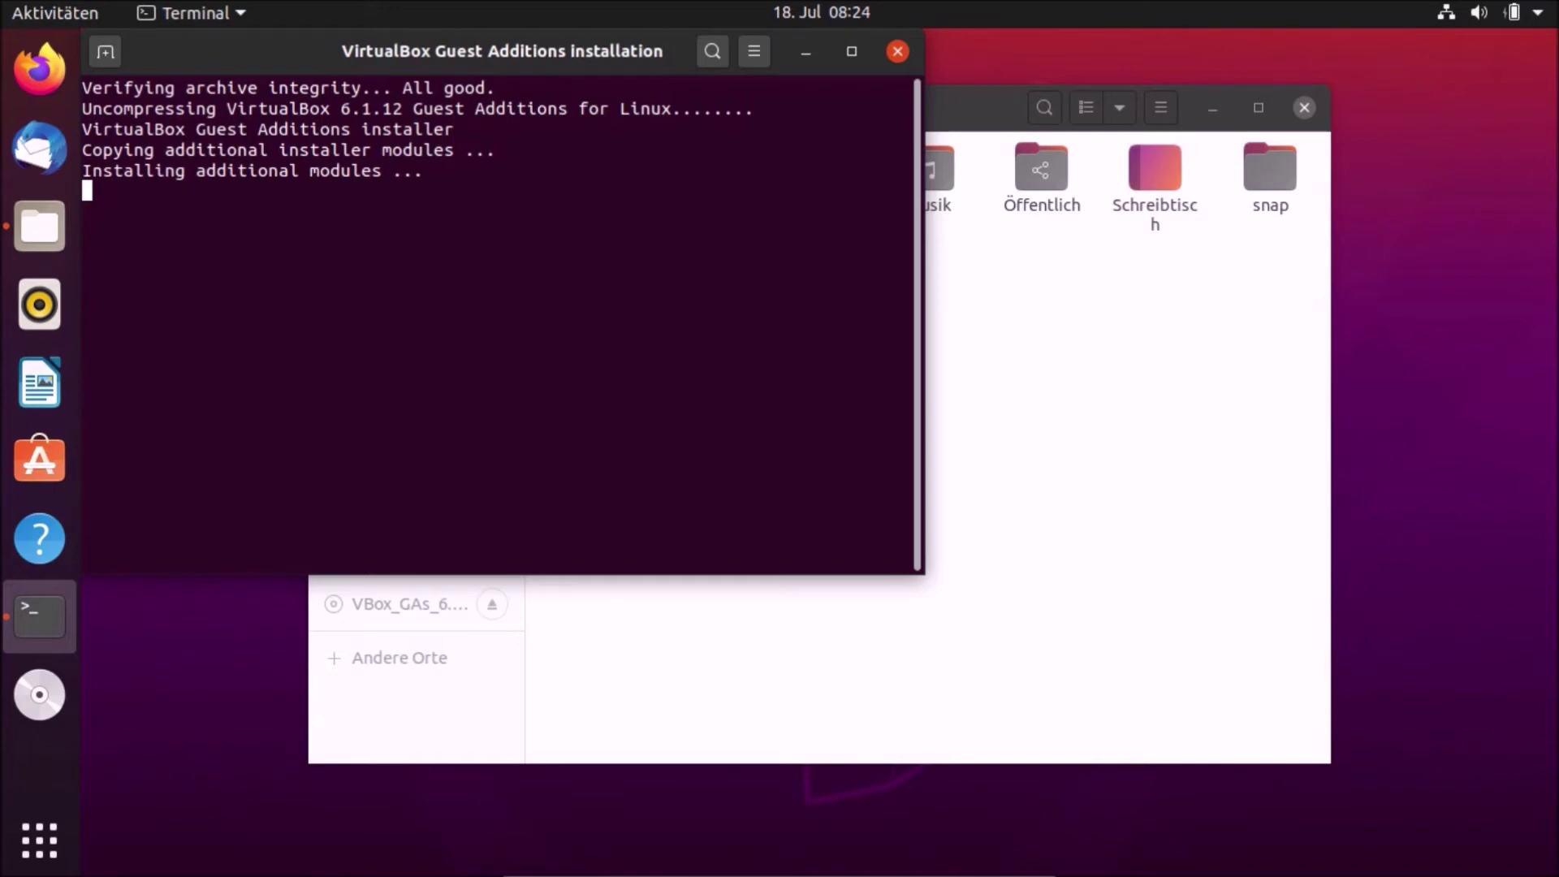
- Close the finished installer terminal and the home folder, then show the applications overview
mouse_move(502, 51)
left_mouse_down()
mouse_move(682, 181)
mouse_move(730, 120)
left_mouse_up()
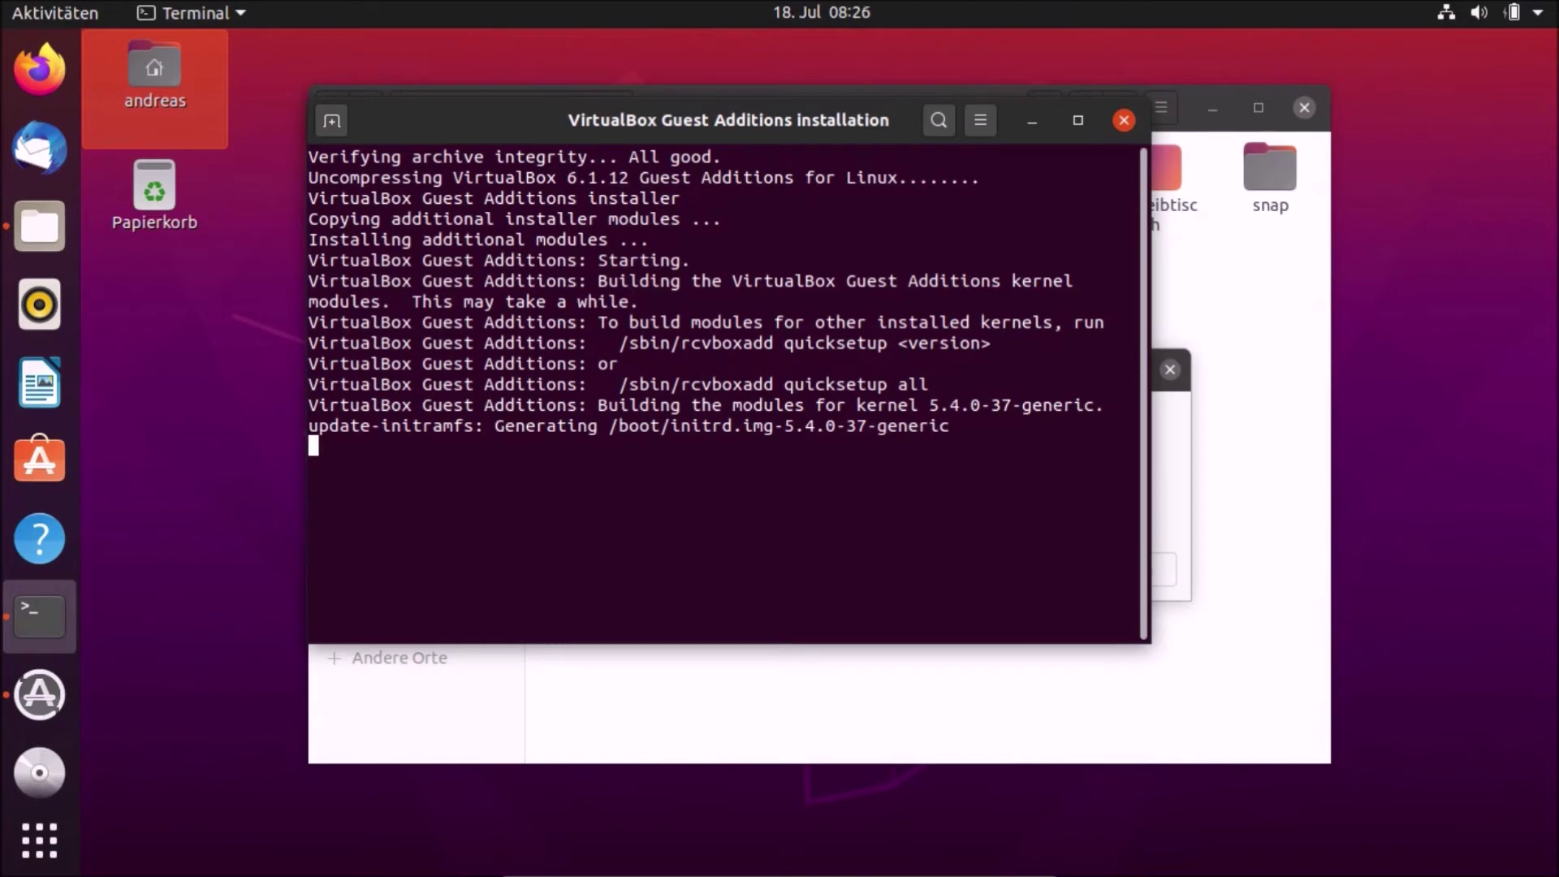
left_click_drag(729, 120, 688, 241)
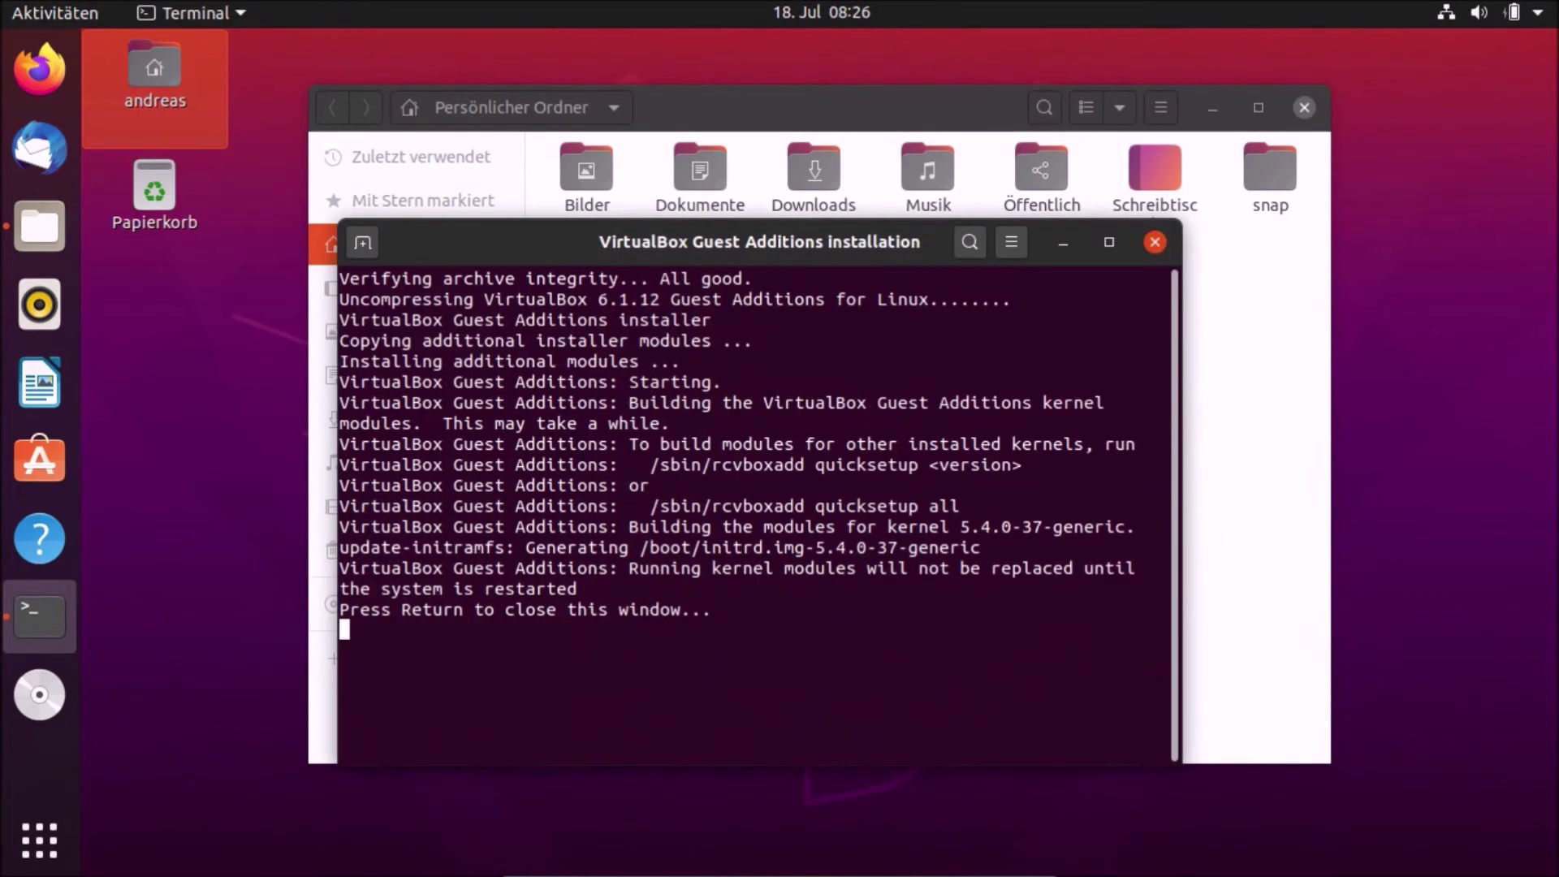
key("Return")
key("ctrl+w")
left_click(40, 839)
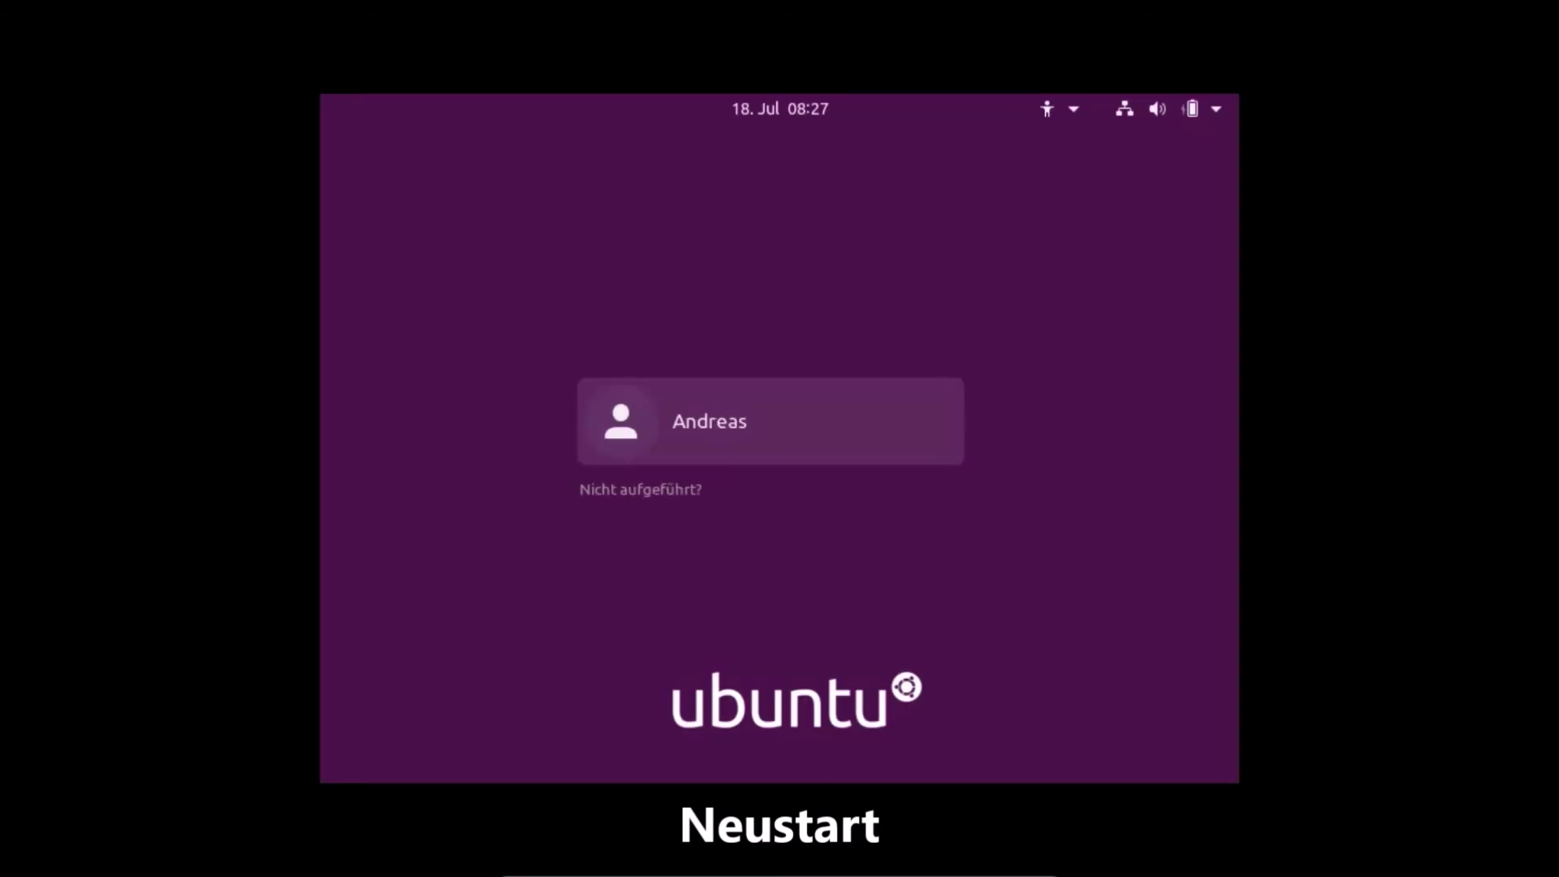
- Wake the login screen after the reboot to sign back in
key("Return")
type("****")
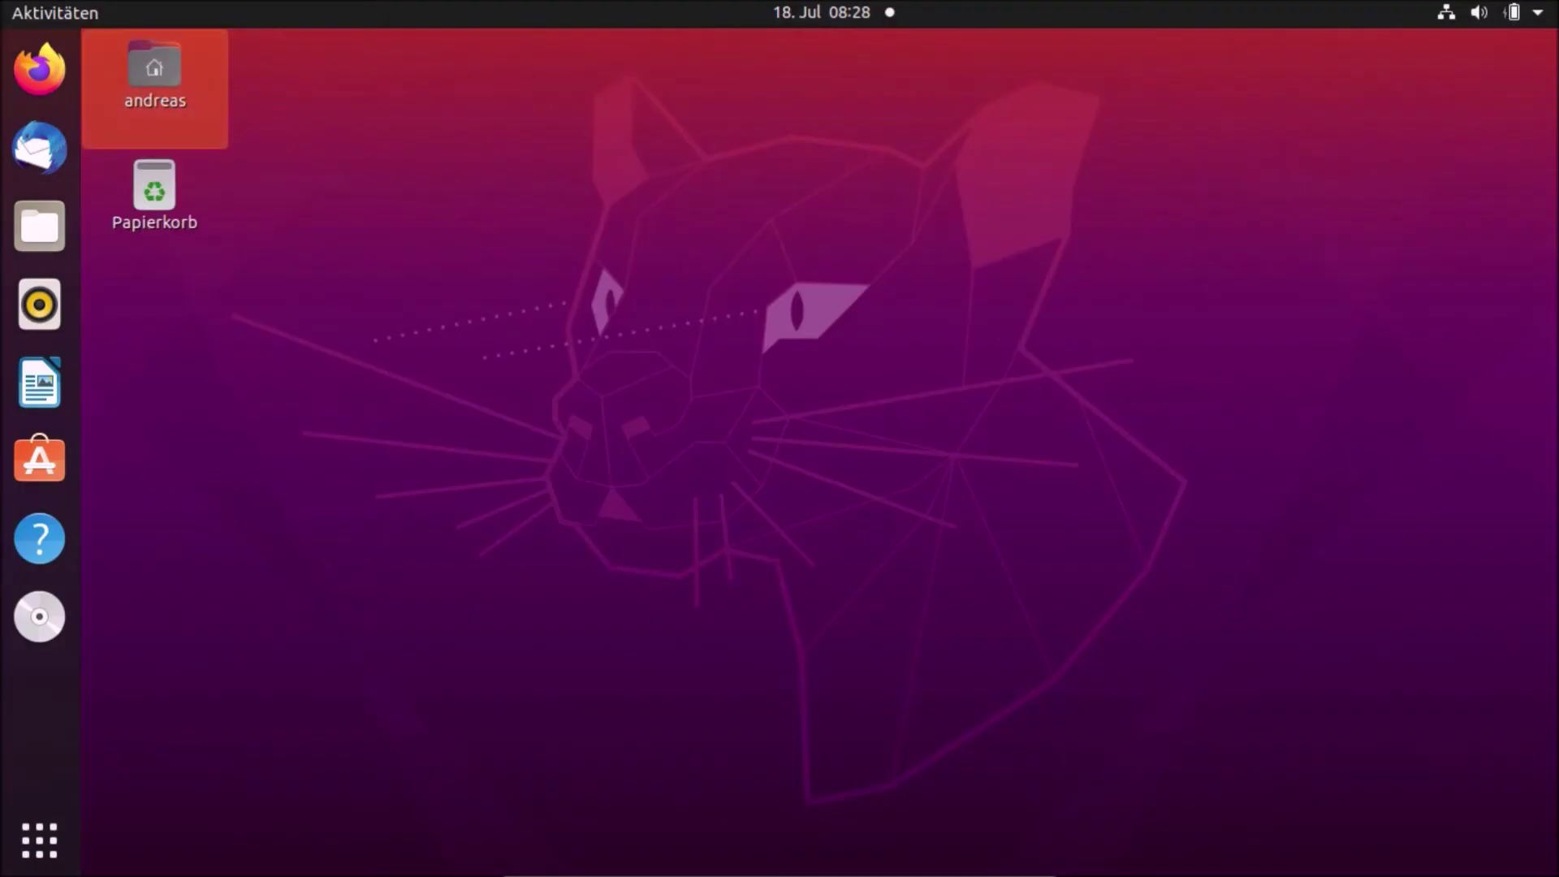
- Briefly open the applications overview, then return to the plain desktop
left_click(36, 838)
scroll(780, 463, "down", 1)
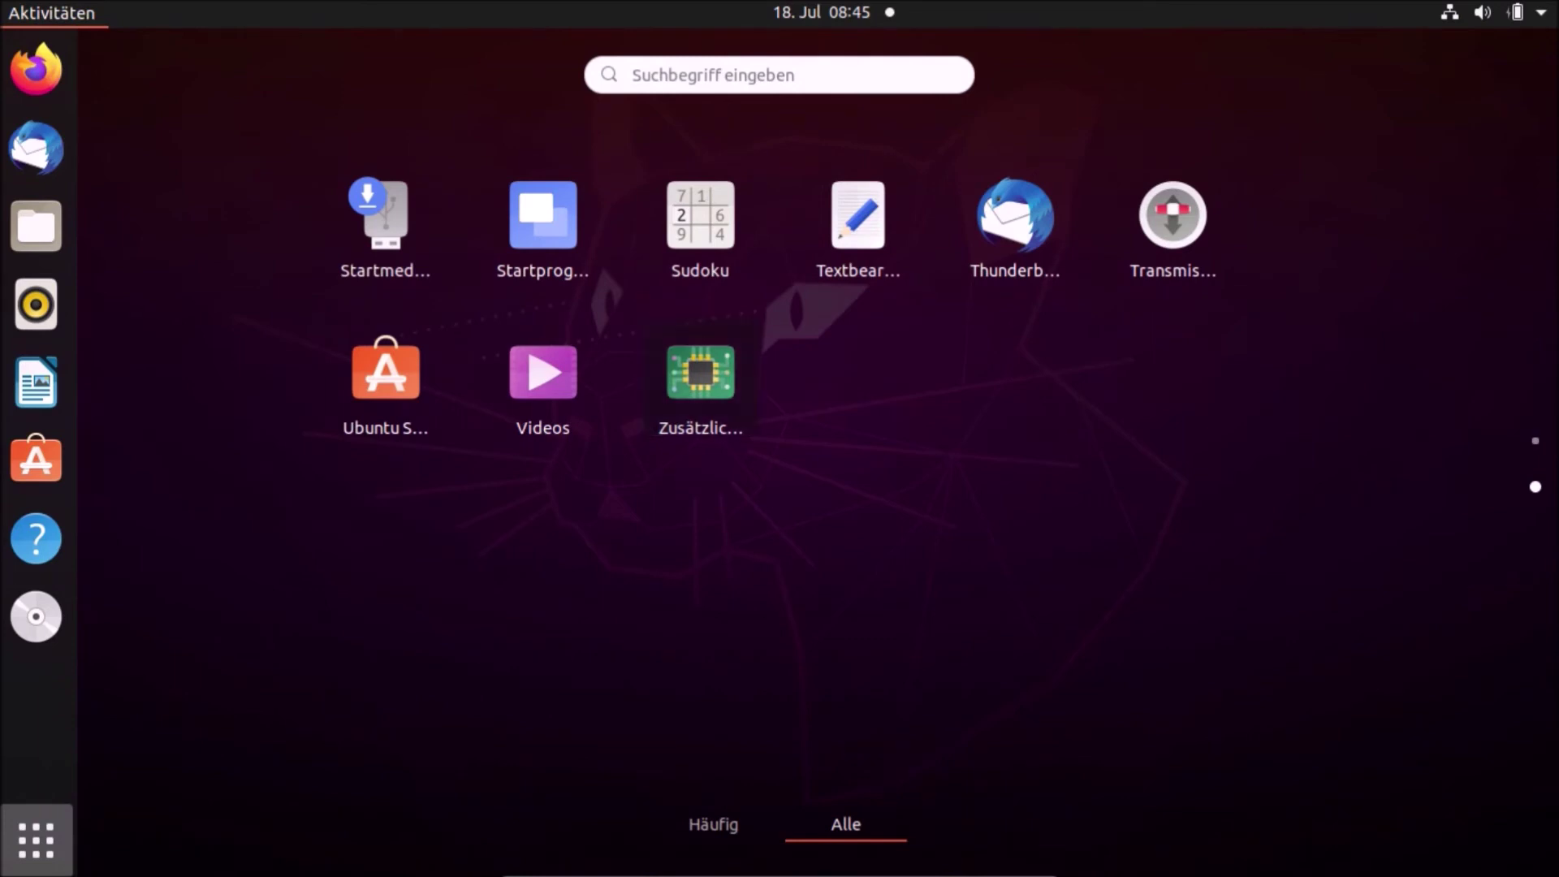
key("Escape")
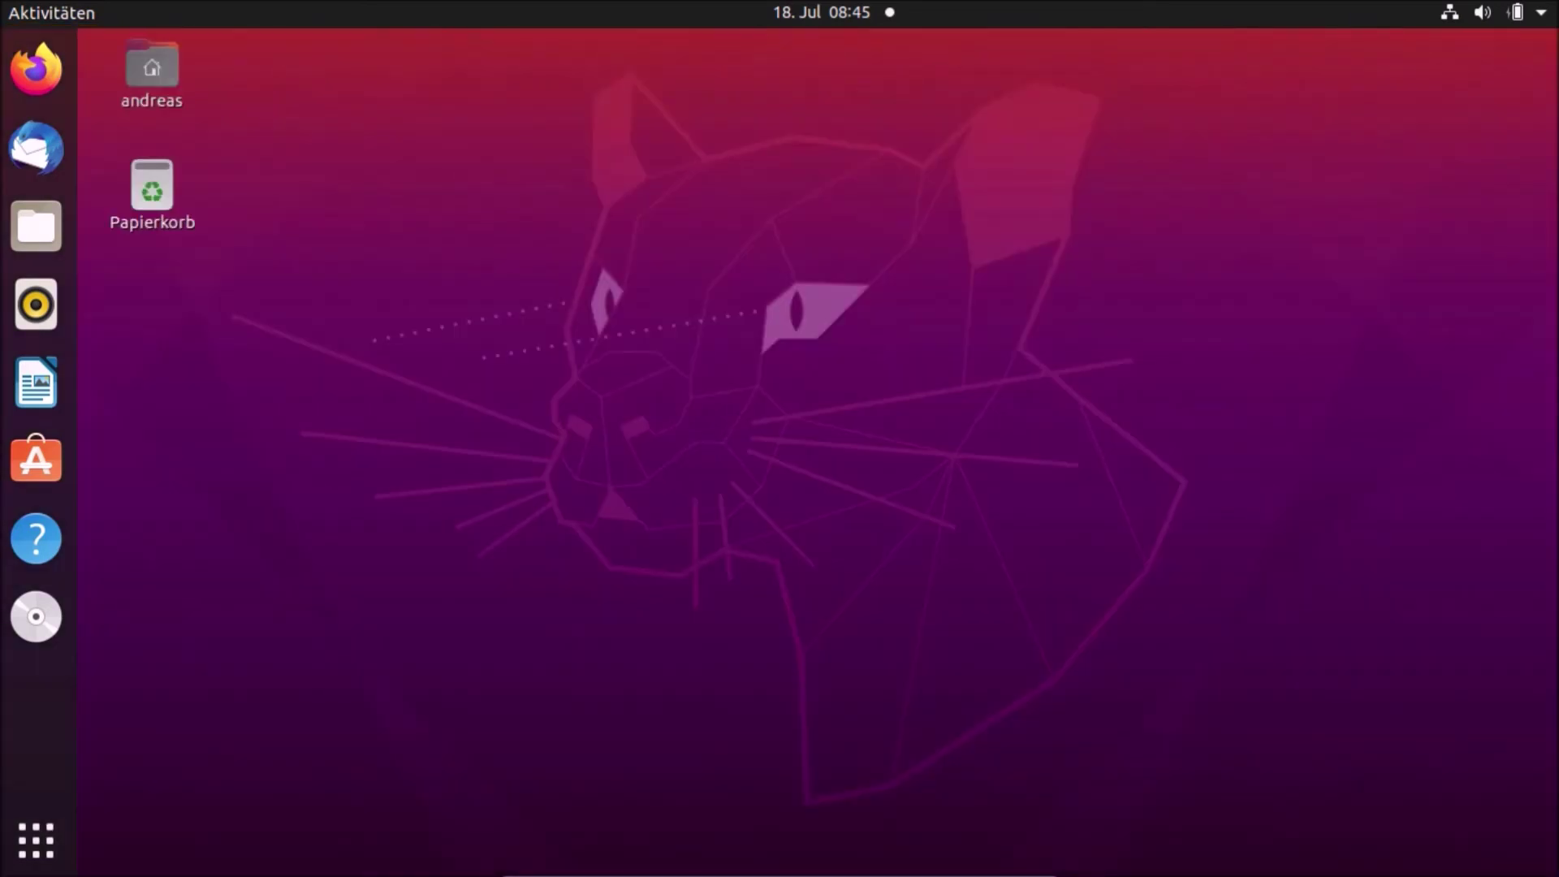